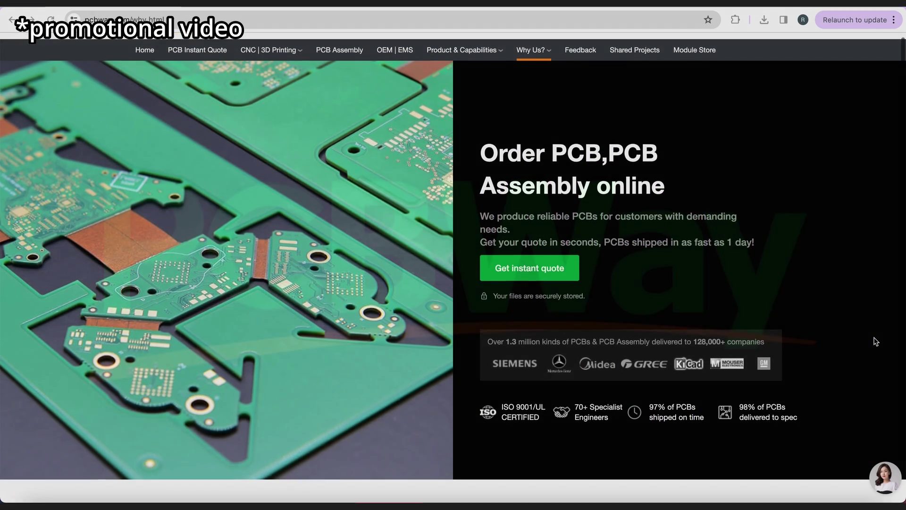
- Upload the aluminum_case and aluminum_cover STEP files to the CNC machining quote
scroll(875, 341, "down", 3)
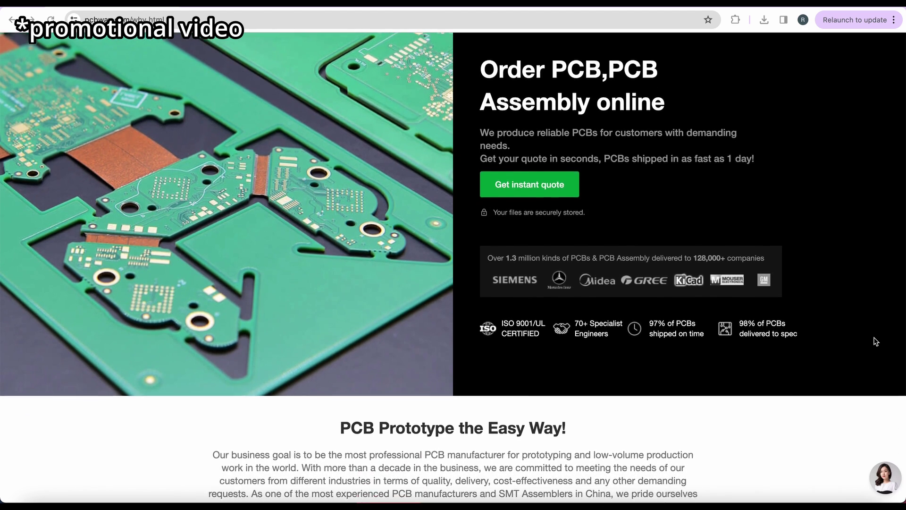
scroll(875, 341, "down", 3)
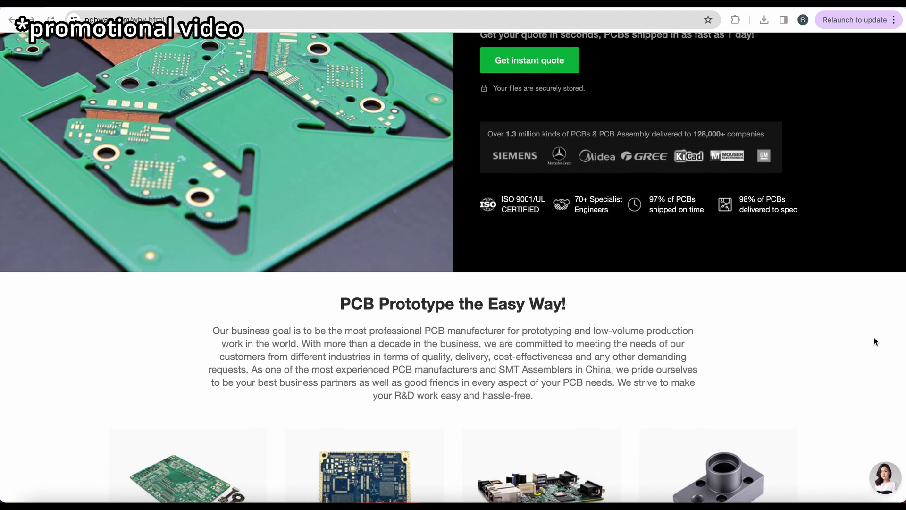
scroll(874, 341, "down", 3)
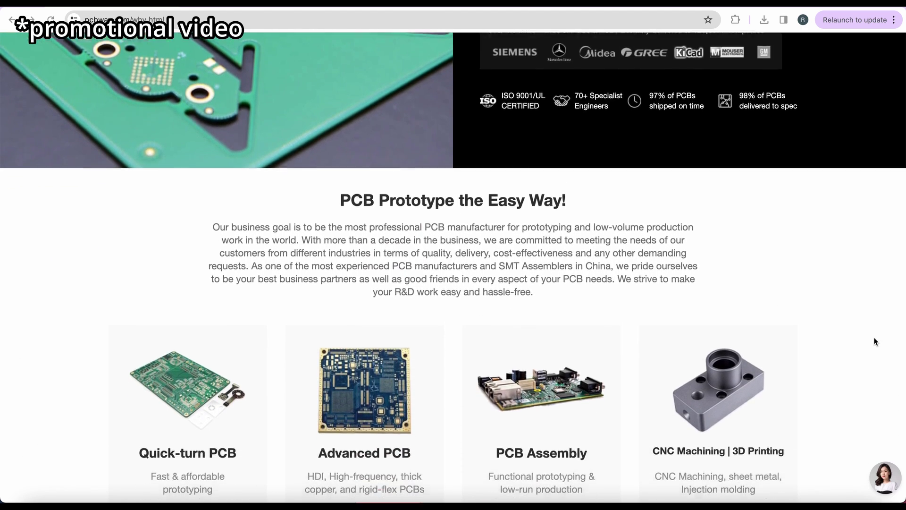
scroll(875, 340, "down", 3)
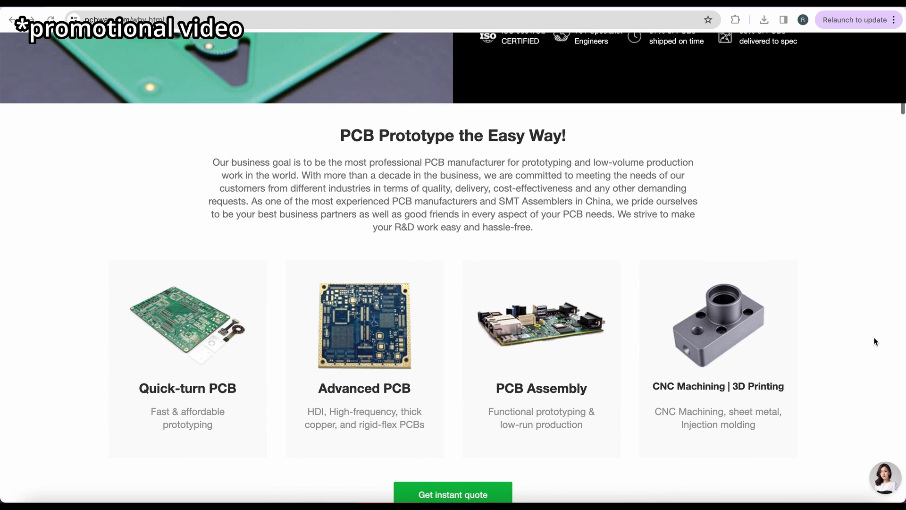
scroll(874, 341, "down", 3)
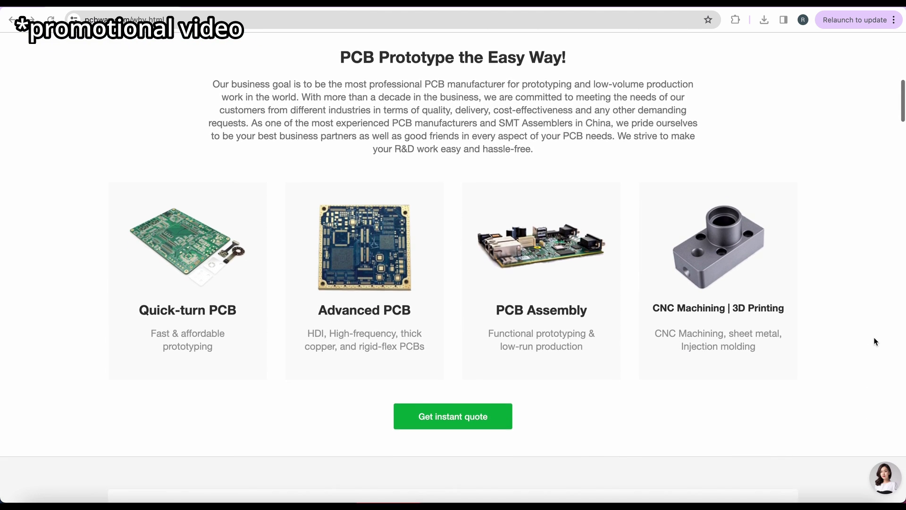
scroll(874, 339, "down", 4)
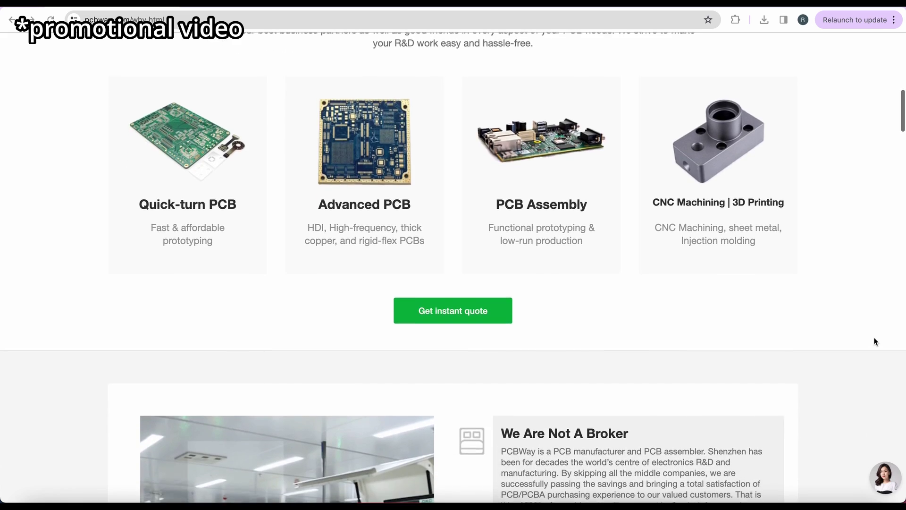
scroll(874, 341, "down", 3)
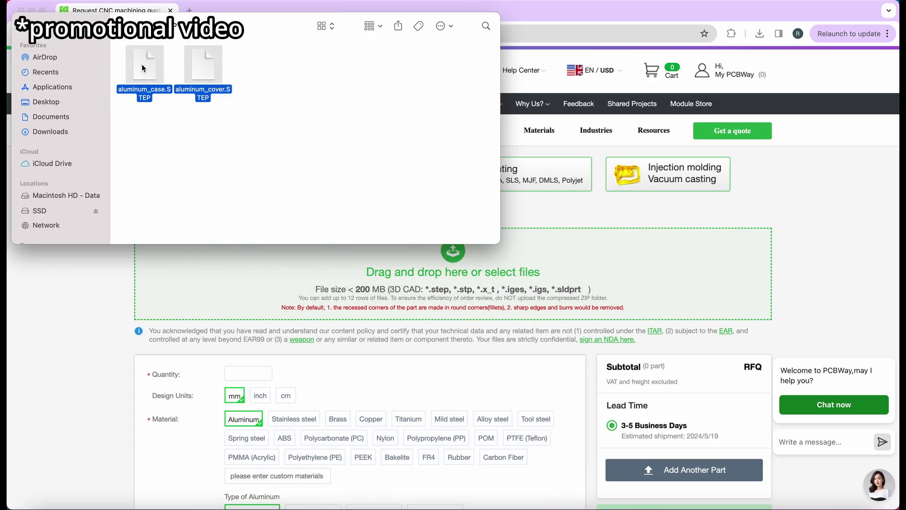
left_click_drag(189, 92, 438, 250)
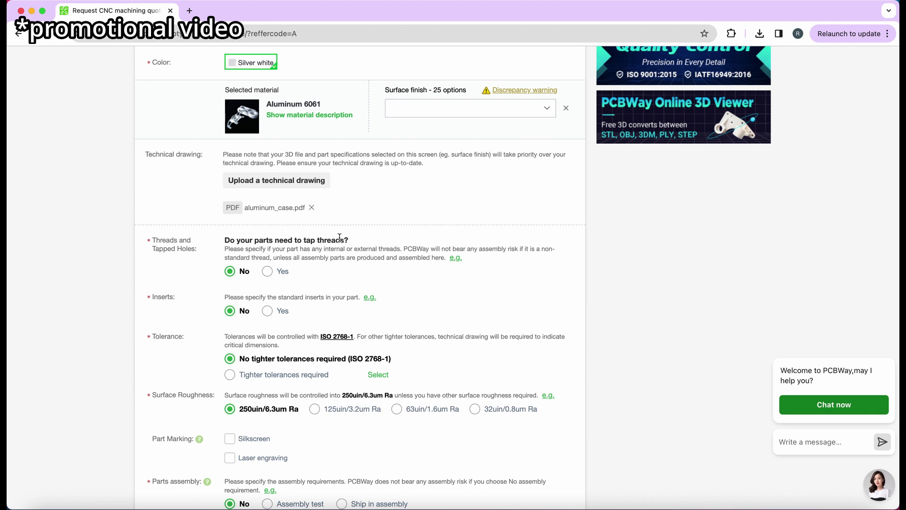
- Attach aluminum_case.pdf as the technical drawing for the case part
mouse_move(454, 259)
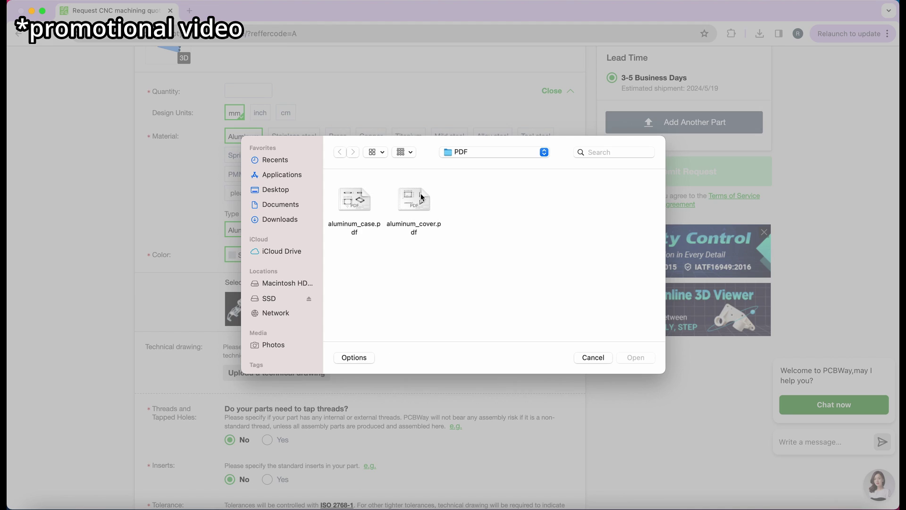
left_click(351, 205)
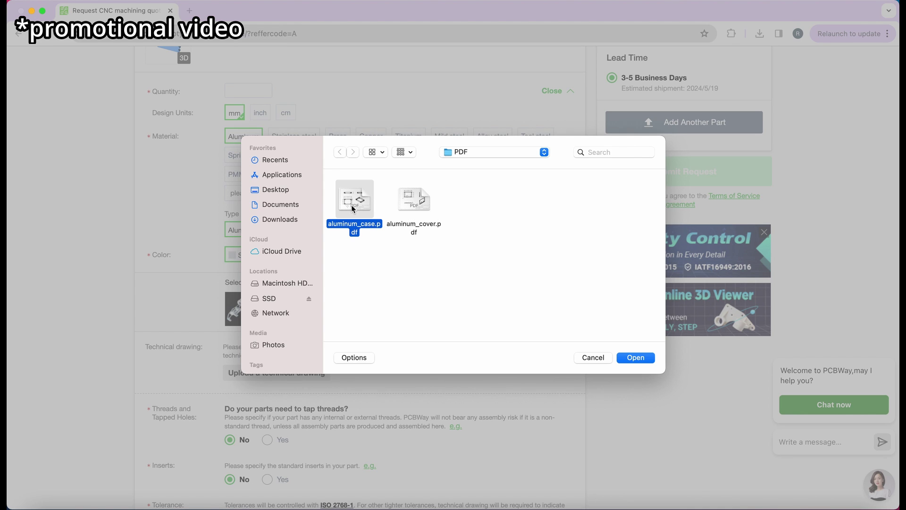
left_click(635, 357)
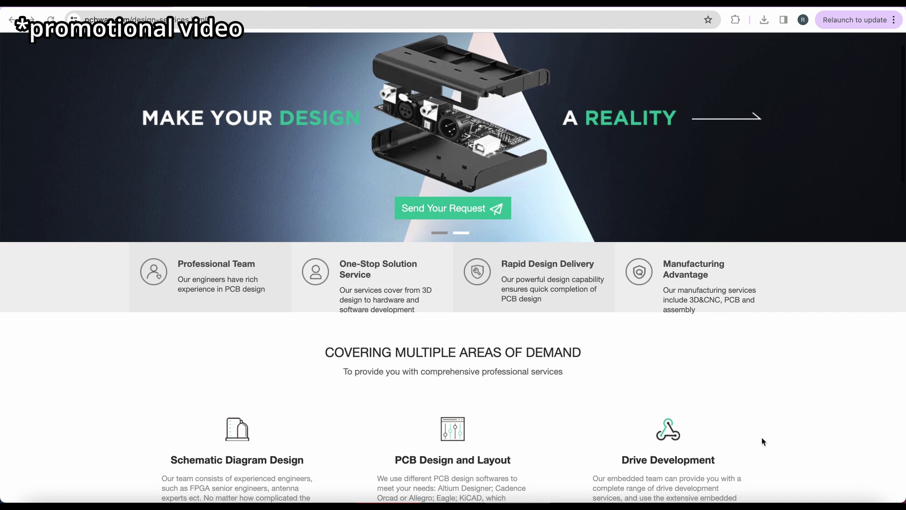
- Scroll down to review the cart and the design services page
scroll(762, 438, "down", 1)
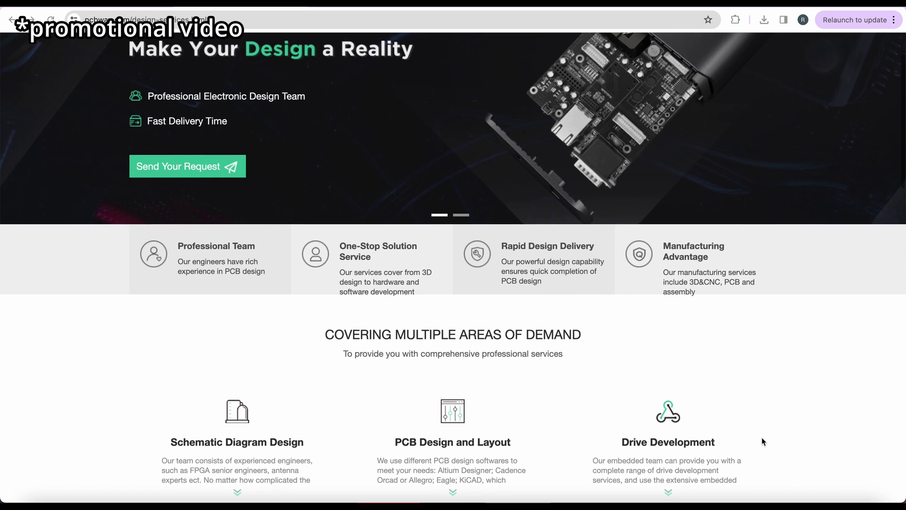
scroll(761, 438, "down", 1)
scroll(761, 437, "down", 3)
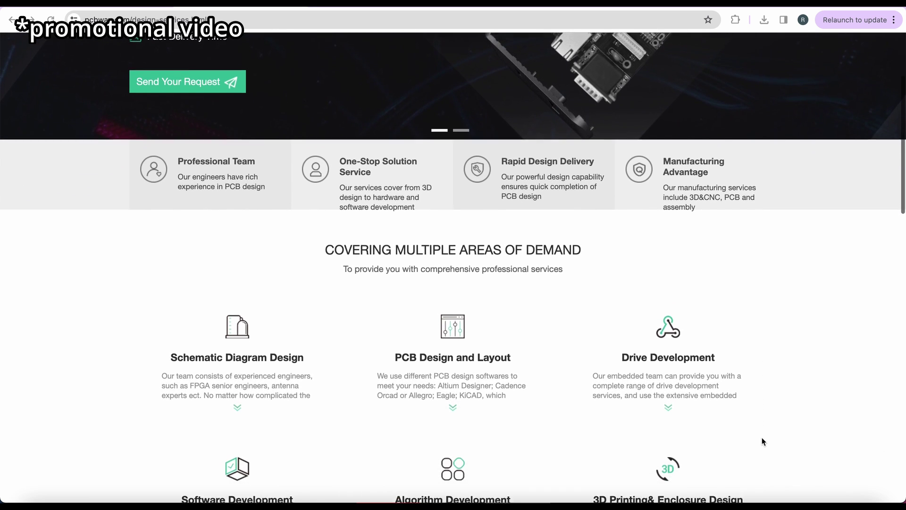
scroll(762, 442, "down", 2)
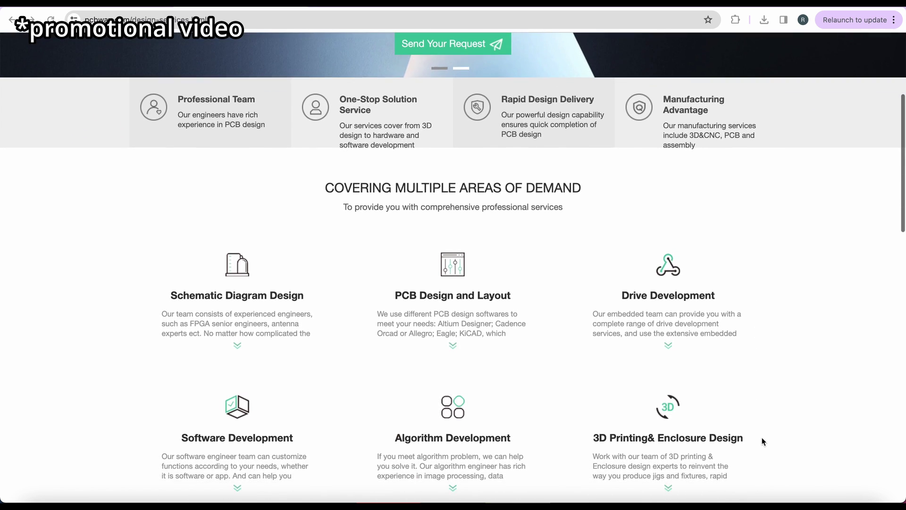
scroll(761, 440, "down", 4)
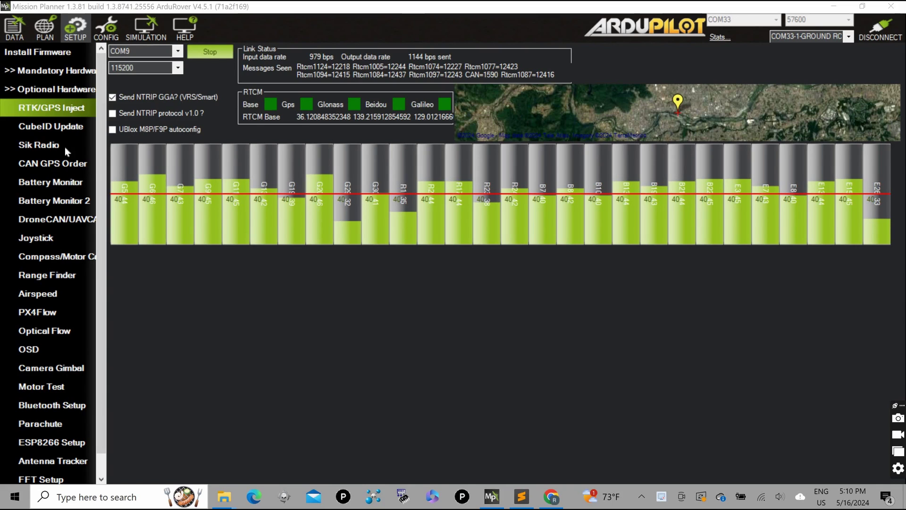
- Show the Compass Priority list of the rover's three compasses under Mandatory Hardware
left_click(44, 73)
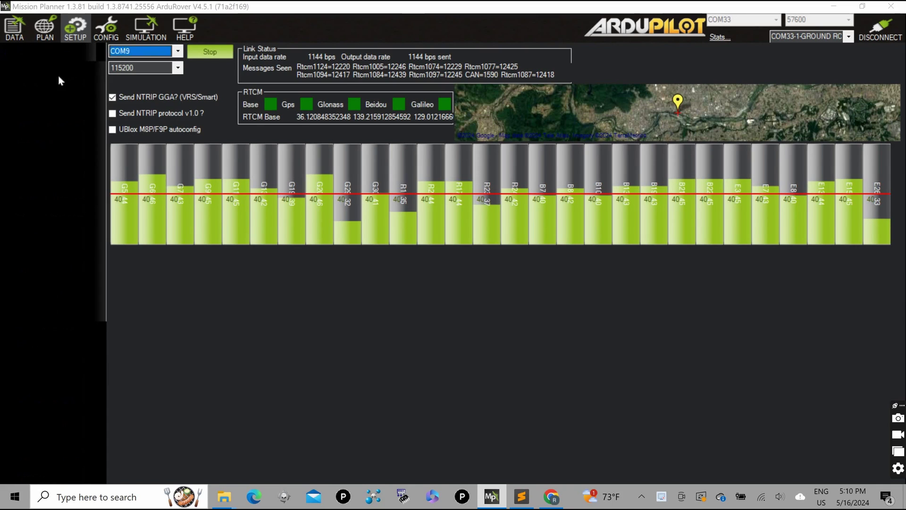
left_click(44, 127)
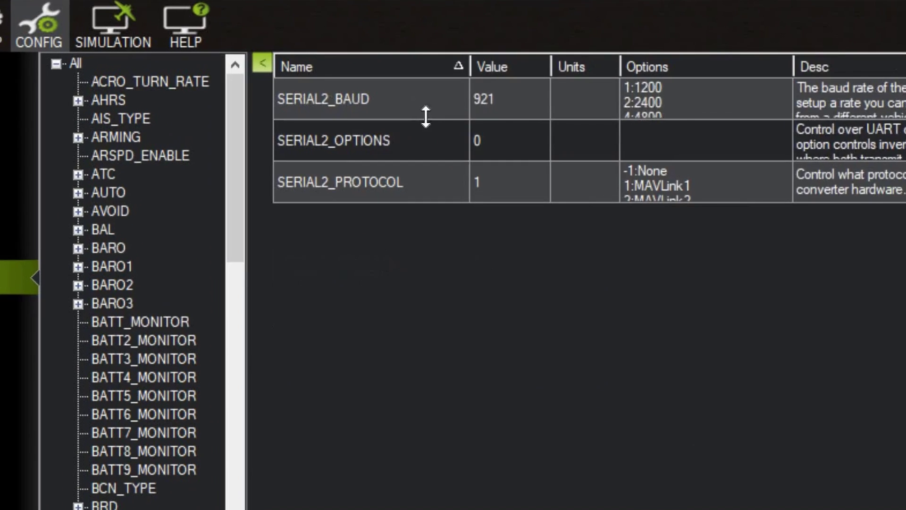
- Select the SERIAL2_BAUD value of 921 in the filtered SERIAL2 parameter list
left_click(545, 118)
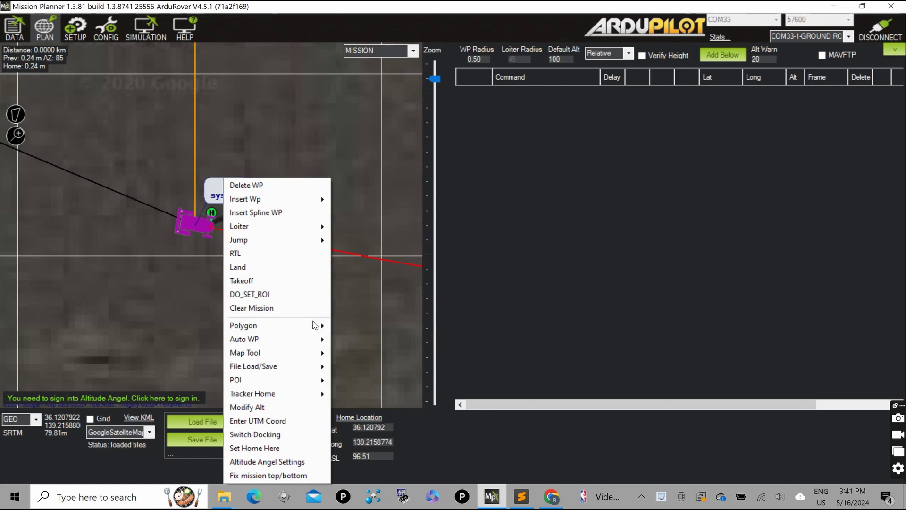
- Start a polygon and place its corners on the map beside the rover
mouse_move(283, 325)
left_click(374, 327)
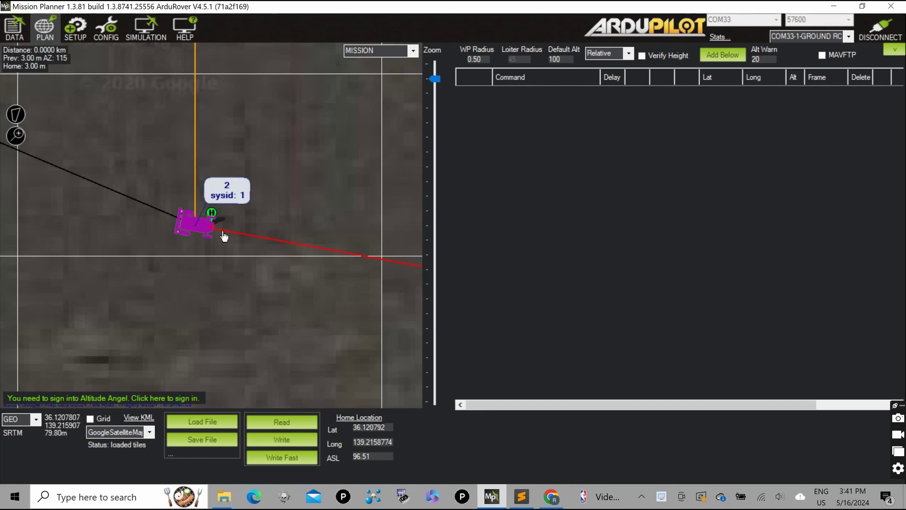
left_click(223, 229)
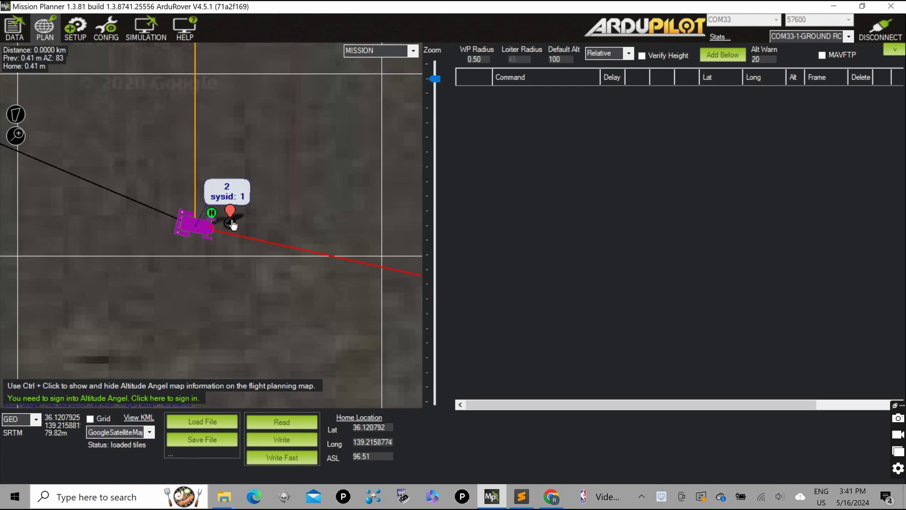
left_click(381, 217)
left_click(379, 124)
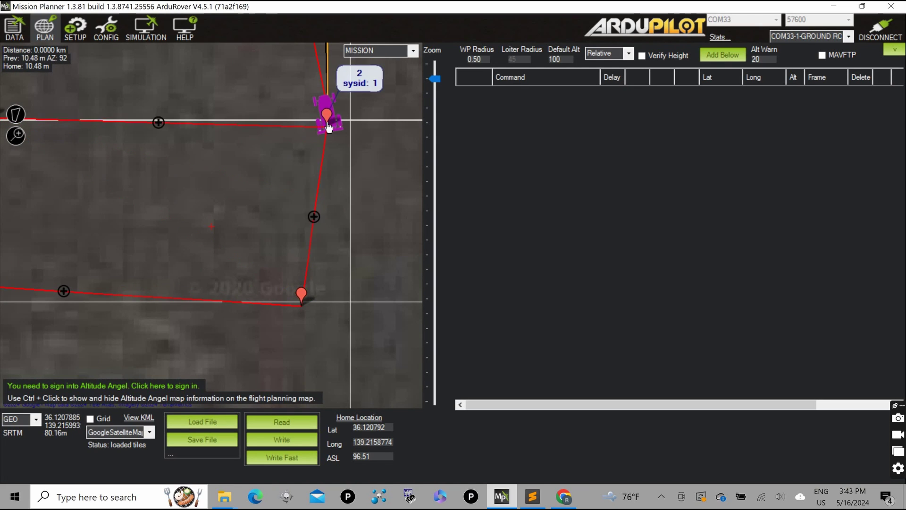
- Zoom out and drag the right-hand polygon corners to enlarge the survey area
left_click_drag(434, 78, 440, 89)
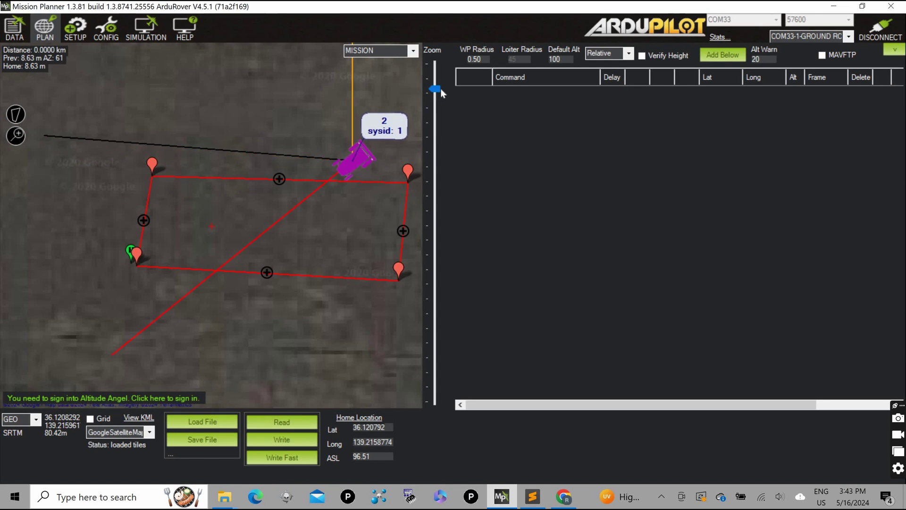
left_click_drag(408, 184, 410, 176)
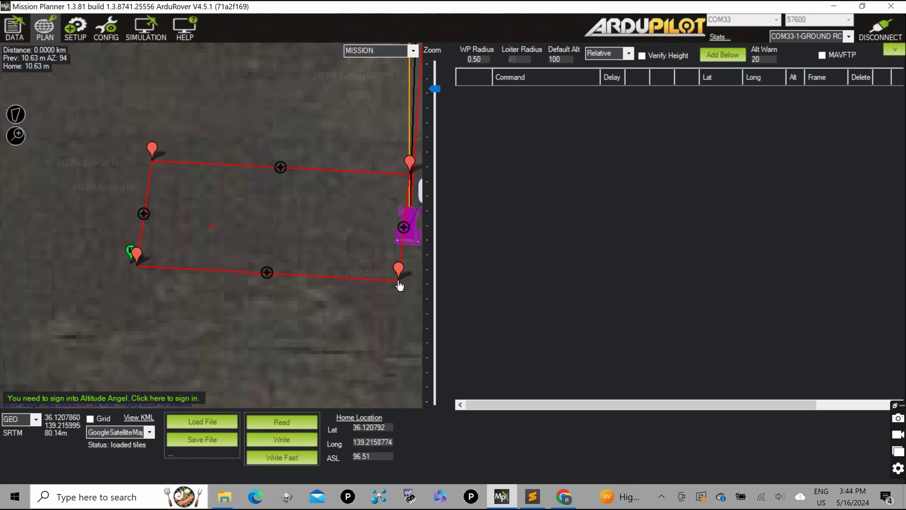
left_click_drag(398, 285, 404, 289)
- Nudge a boundary corner, then start a SimpleGrid survey from BottomLeft
left_click_drag(412, 180, 414, 178)
right_click(414, 178)
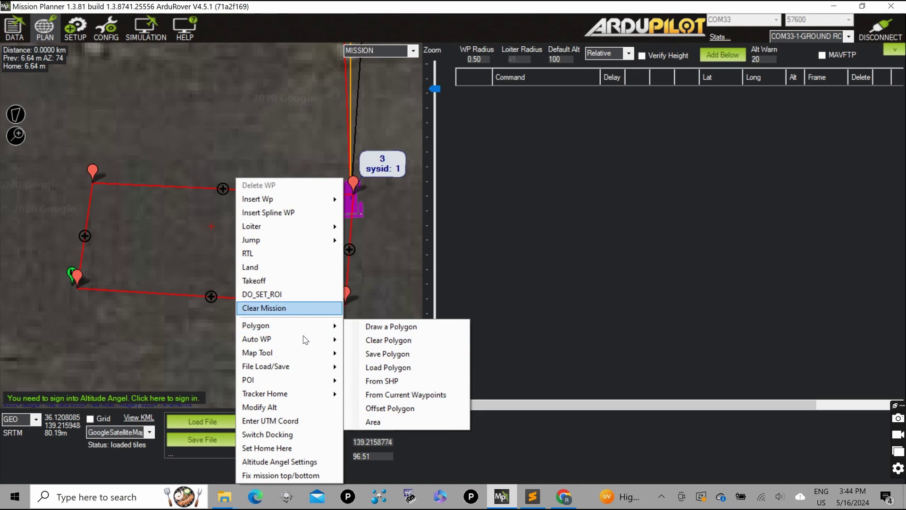
mouse_move(290, 338)
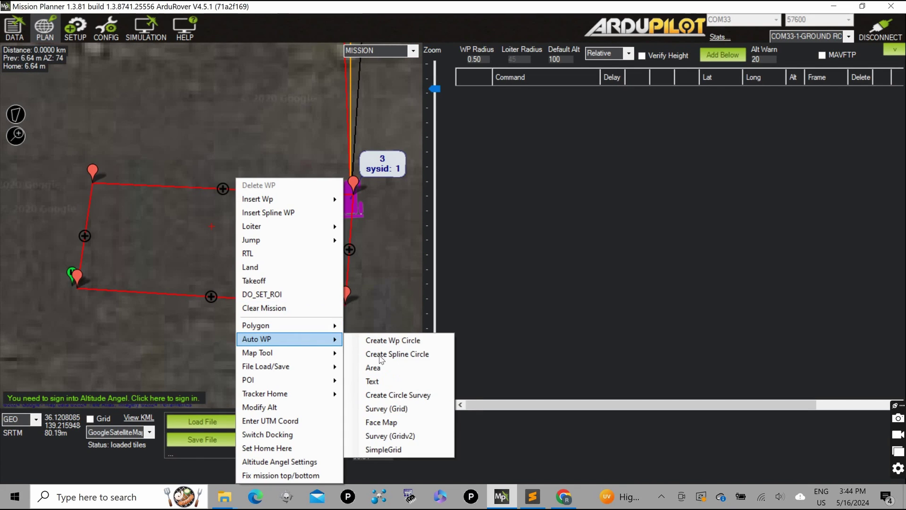
left_click(402, 451)
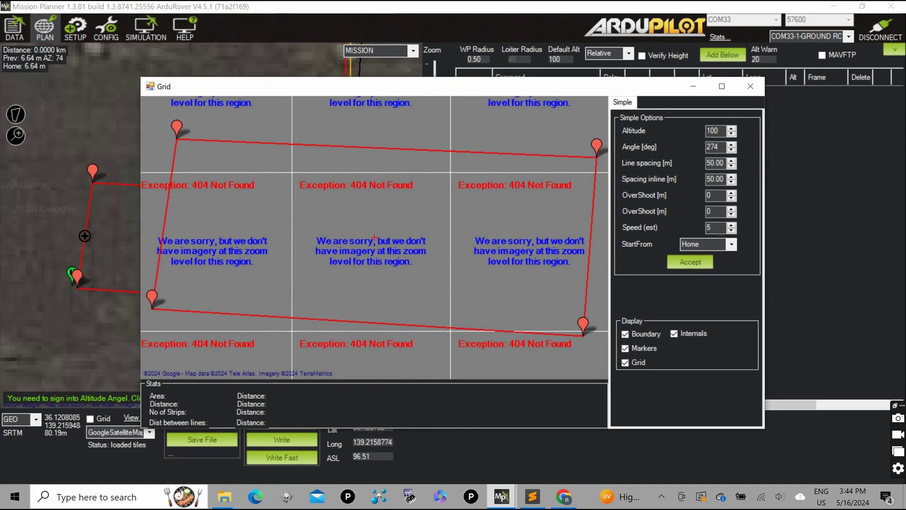
left_click(732, 244)
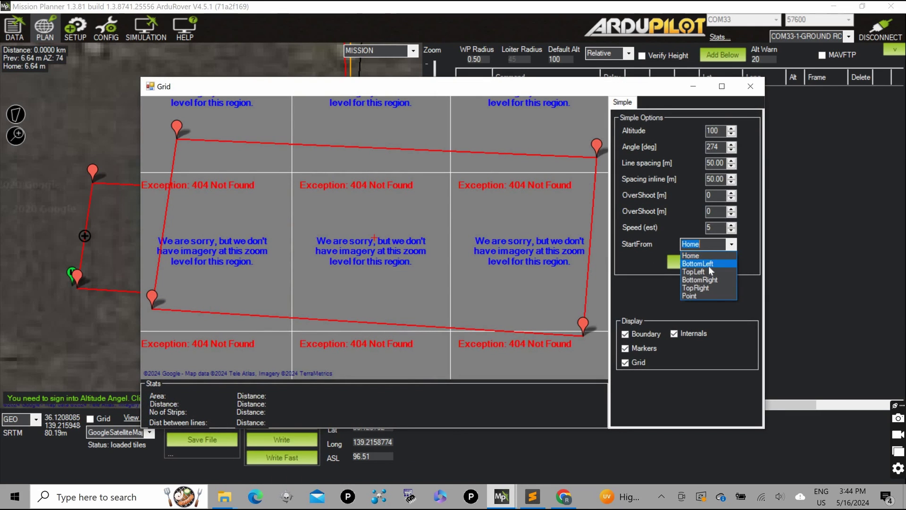
left_click(710, 264)
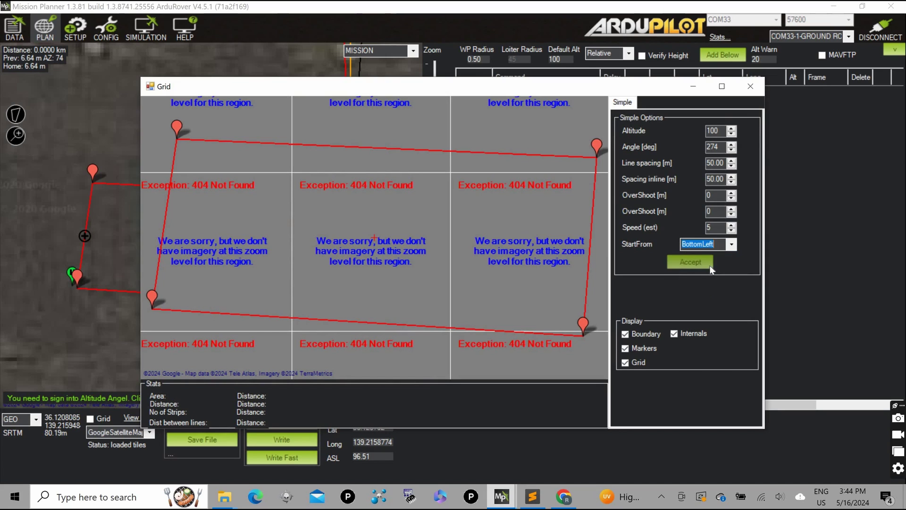
- Set the grid's line spacing to 3.5 m
left_click(708, 162)
key("BackSpace")
key("BackSpace")
key("BackSpace")
key("BackSpace")
key("BackSpace")
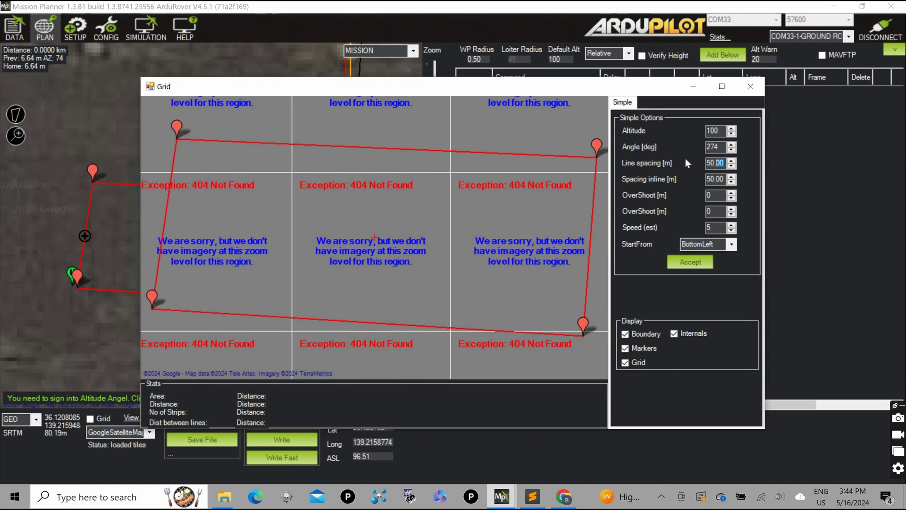
type("3.")
type("5")
key("Return")
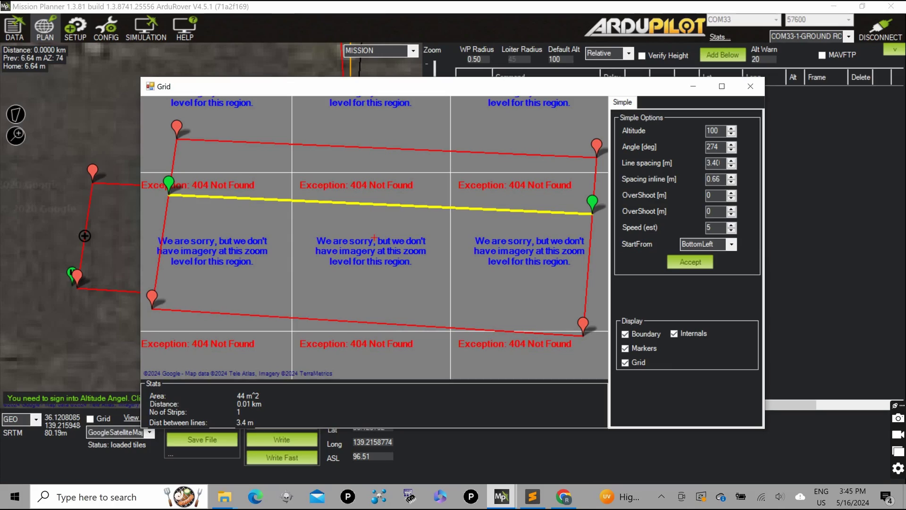
- Change line spacing to 4 m and pan the preview to fit the survey
key("shift+Tab")
type("4")
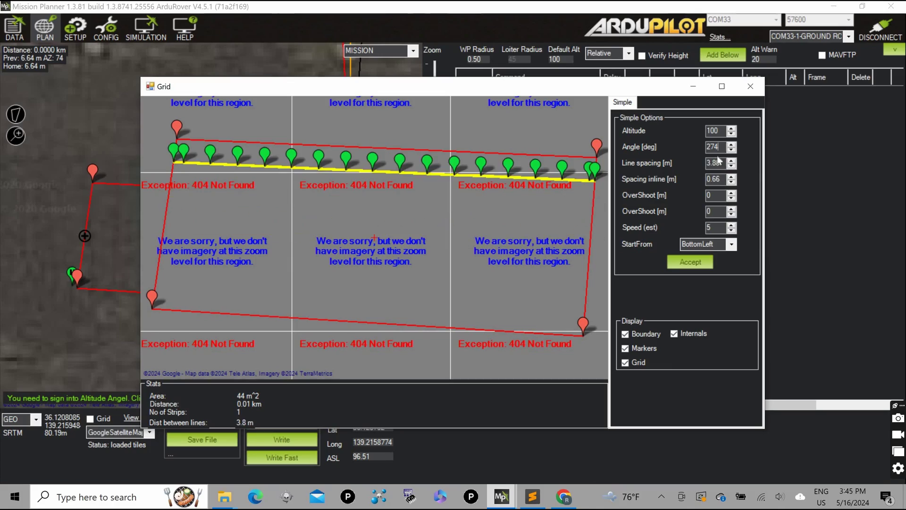
mouse_move(152, 313)
left_mouse_down()
mouse_move(212, 312)
mouse_move(188, 303)
mouse_move(157, 313)
left_mouse_up()
left_click_drag(430, 91, 497, 87)
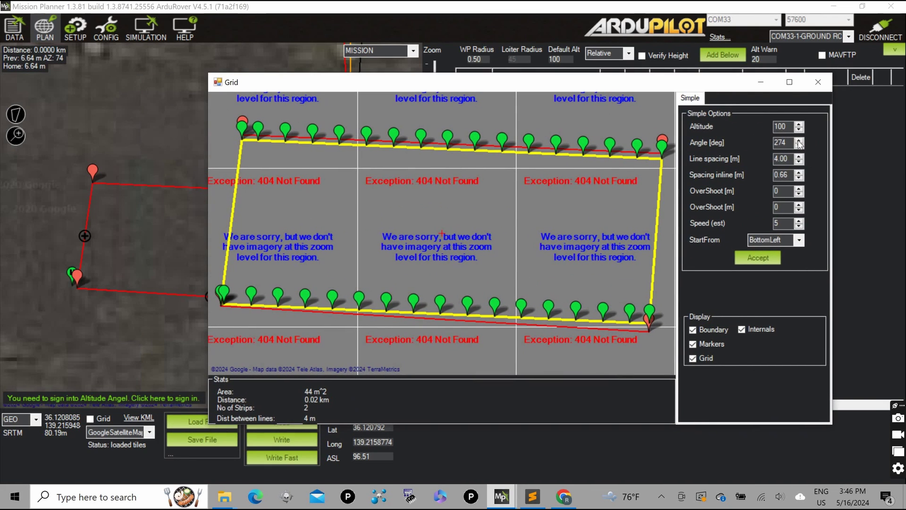
- Set the grid angle to 275° and line spacing to 3.95 m, then accept it
left_click(798, 140)
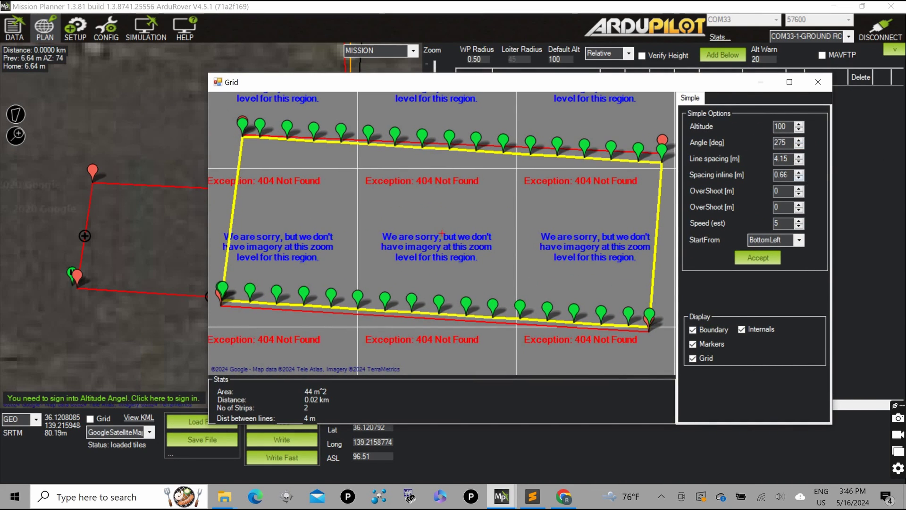
left_click(799, 163)
left_click(798, 163)
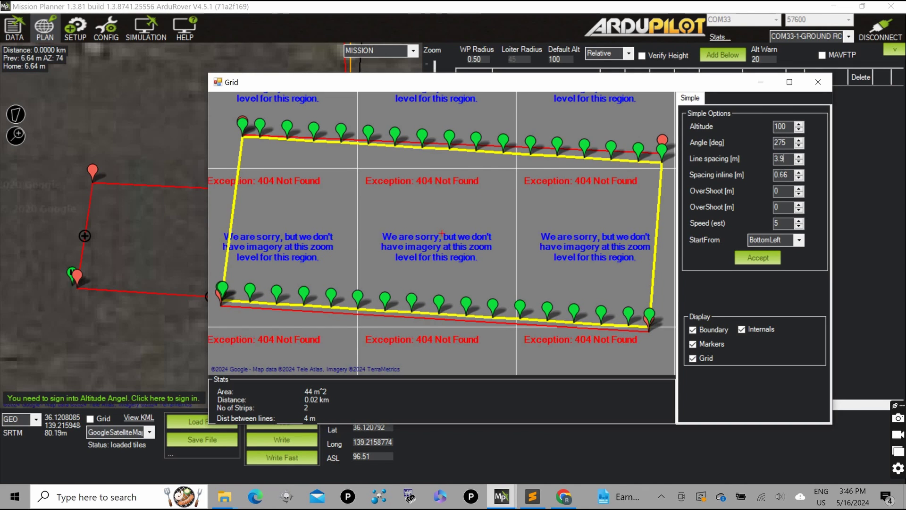
left_click(757, 258)
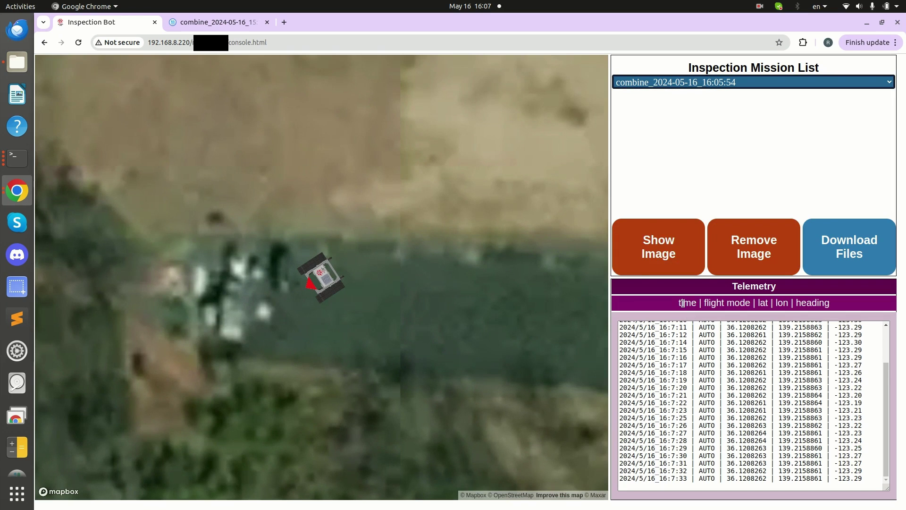
- Display mission combine_2024-05-16_16:05:54's image tiles along the rover's path
left_click(652, 231)
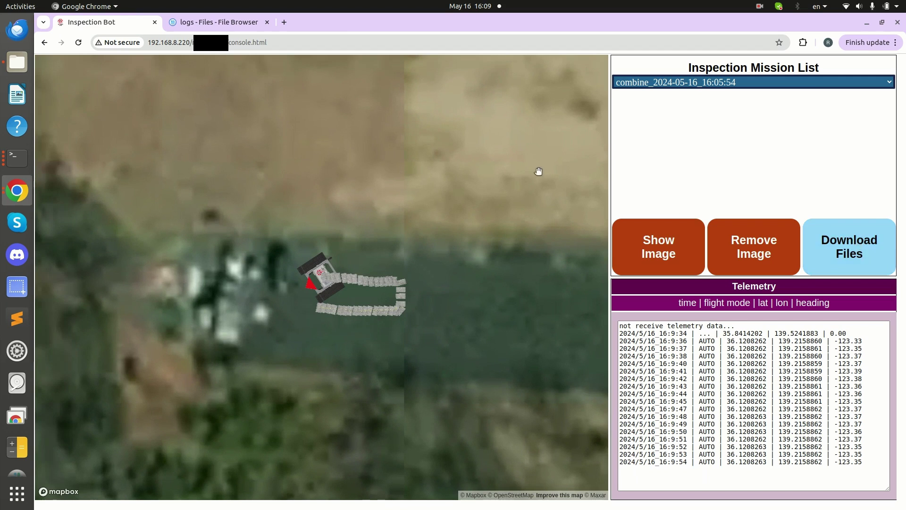
- Open combine_2024-05-16_16:05:54.png from web_images, view it, then go back
left_click(235, 23)
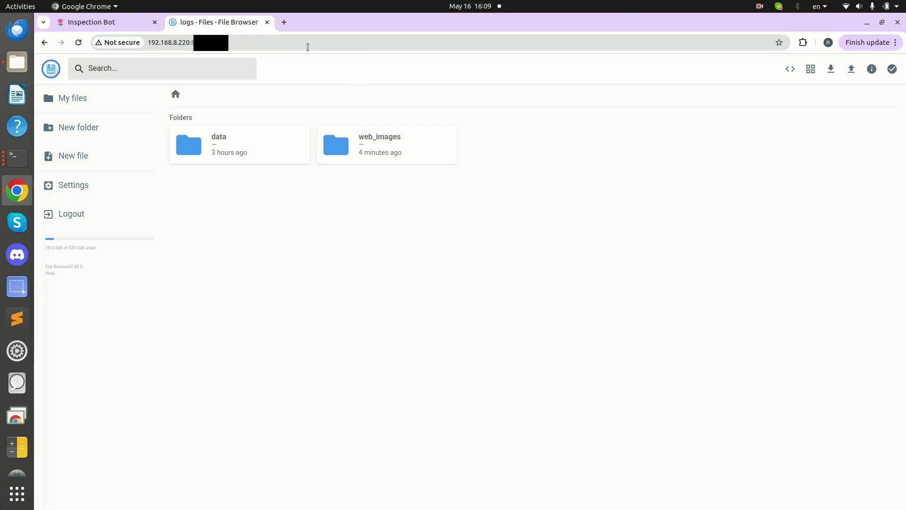
double_click(428, 150)
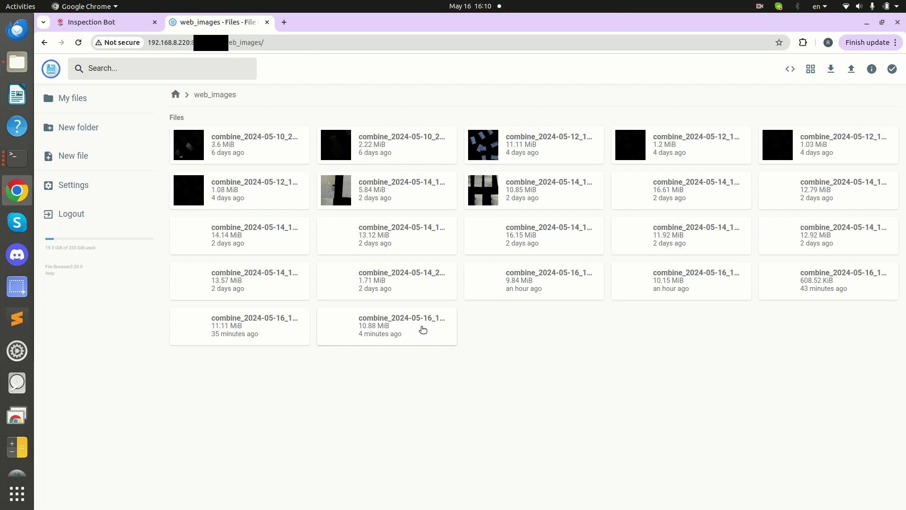
left_click(422, 330)
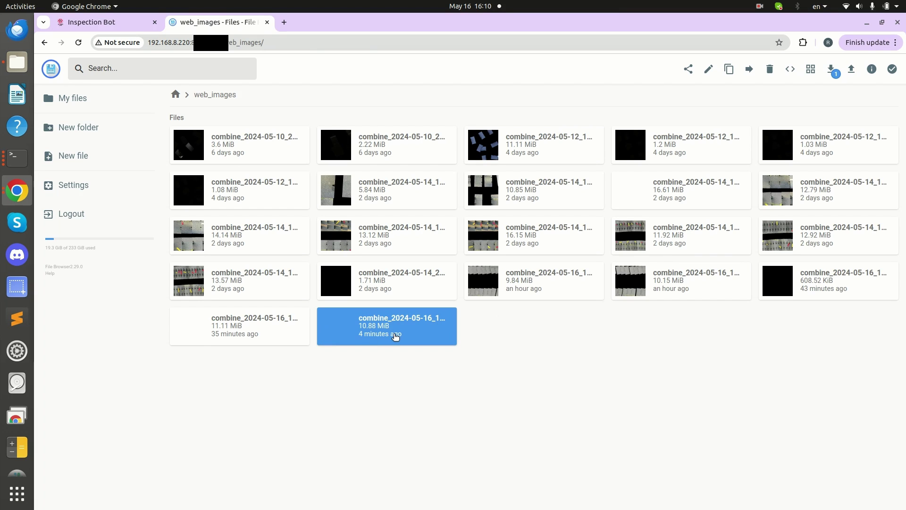
double_click(398, 337)
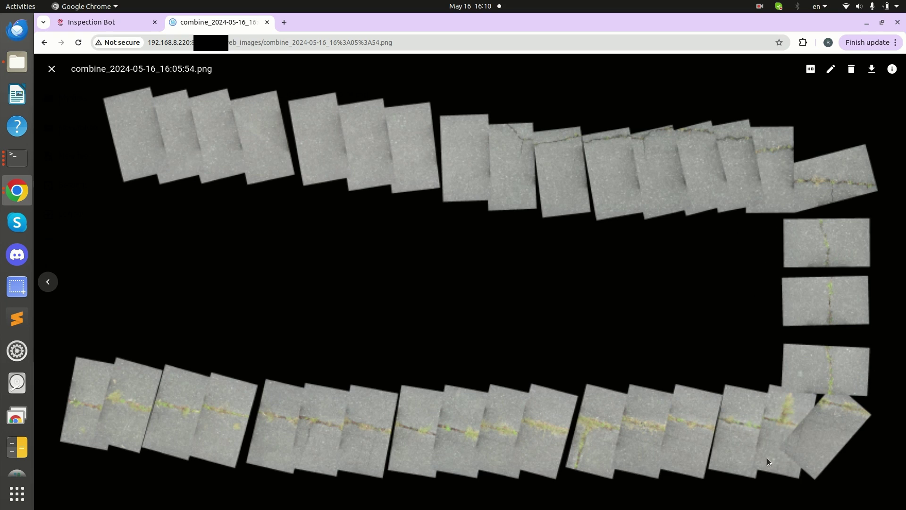
key("alt+Left")
- Open the 2024-05-16/16:04:51 folder and browse its photos starting at 16:04:54
double_click(873, 151)
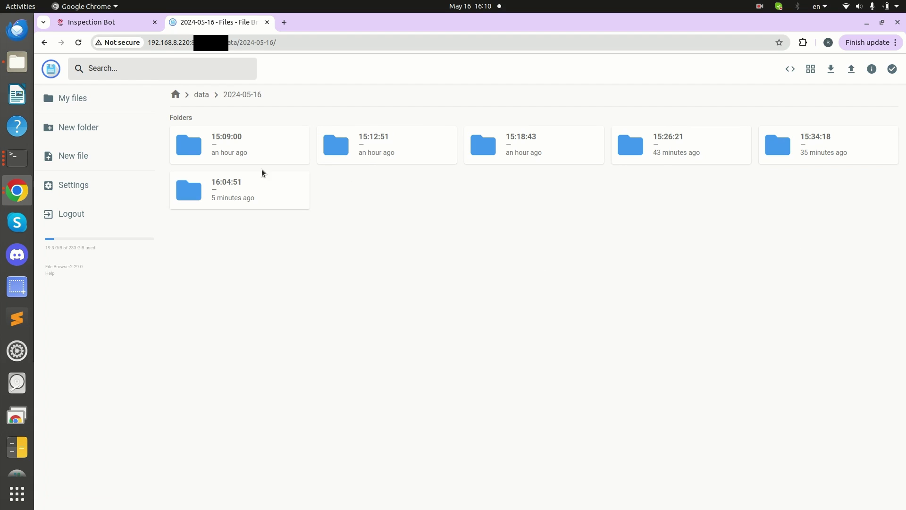
double_click(263, 189)
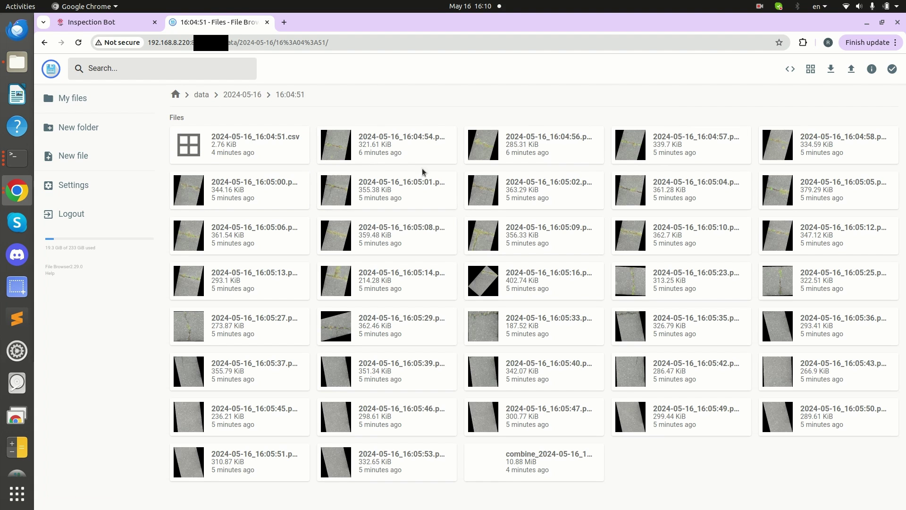
double_click(412, 157)
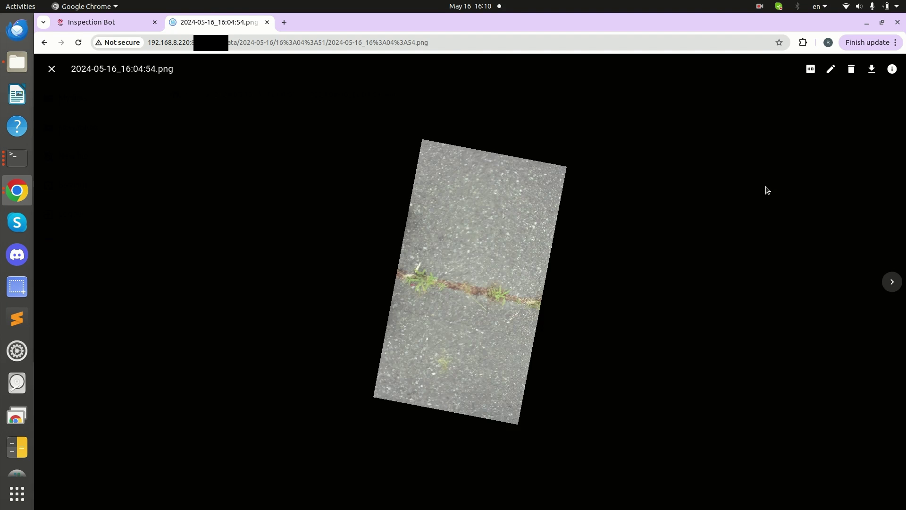
key("Right")
key("Right")
key("Right")
key("Right")
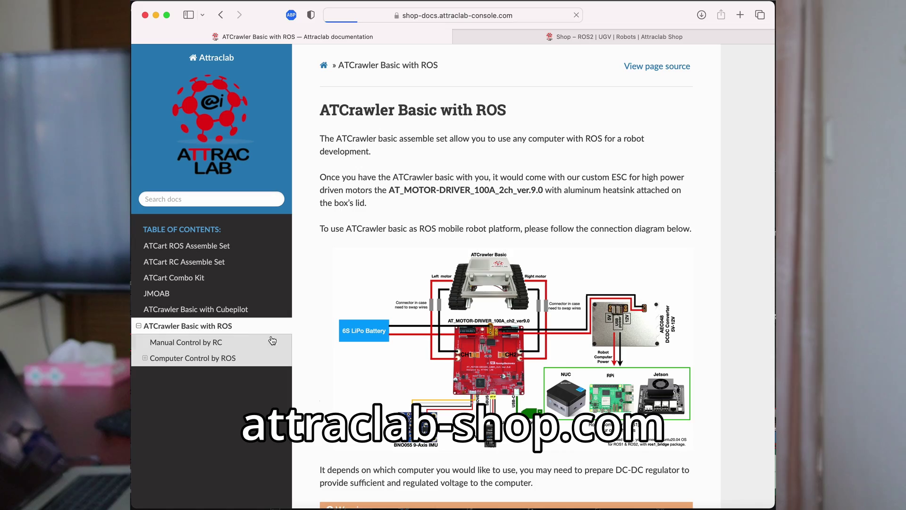
- Scroll the ATCrawler Basic with ROS page down to the connection diagram and Warning note
scroll(314, 354, "down", 3)
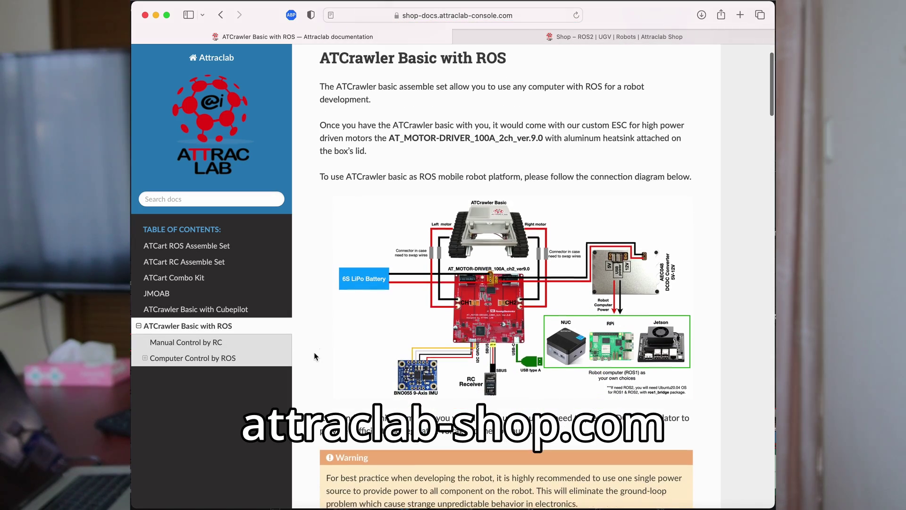
scroll(314, 352, "down", 5)
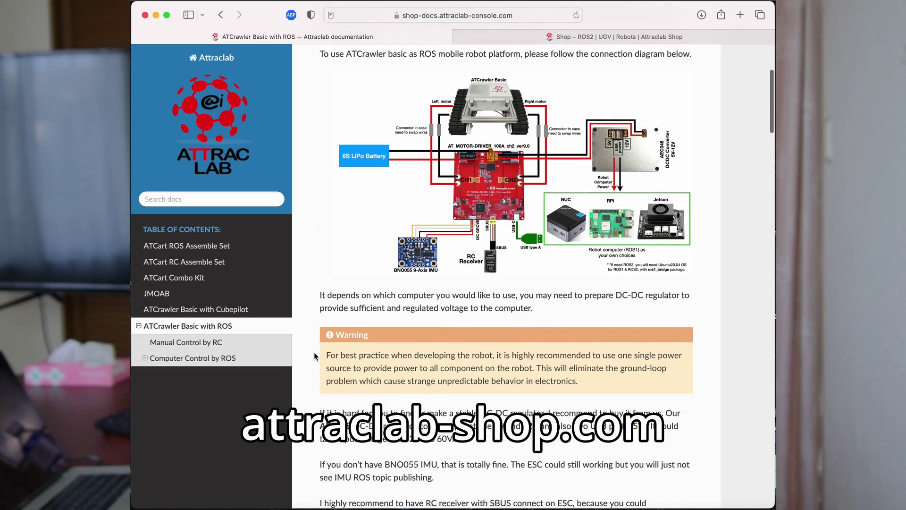